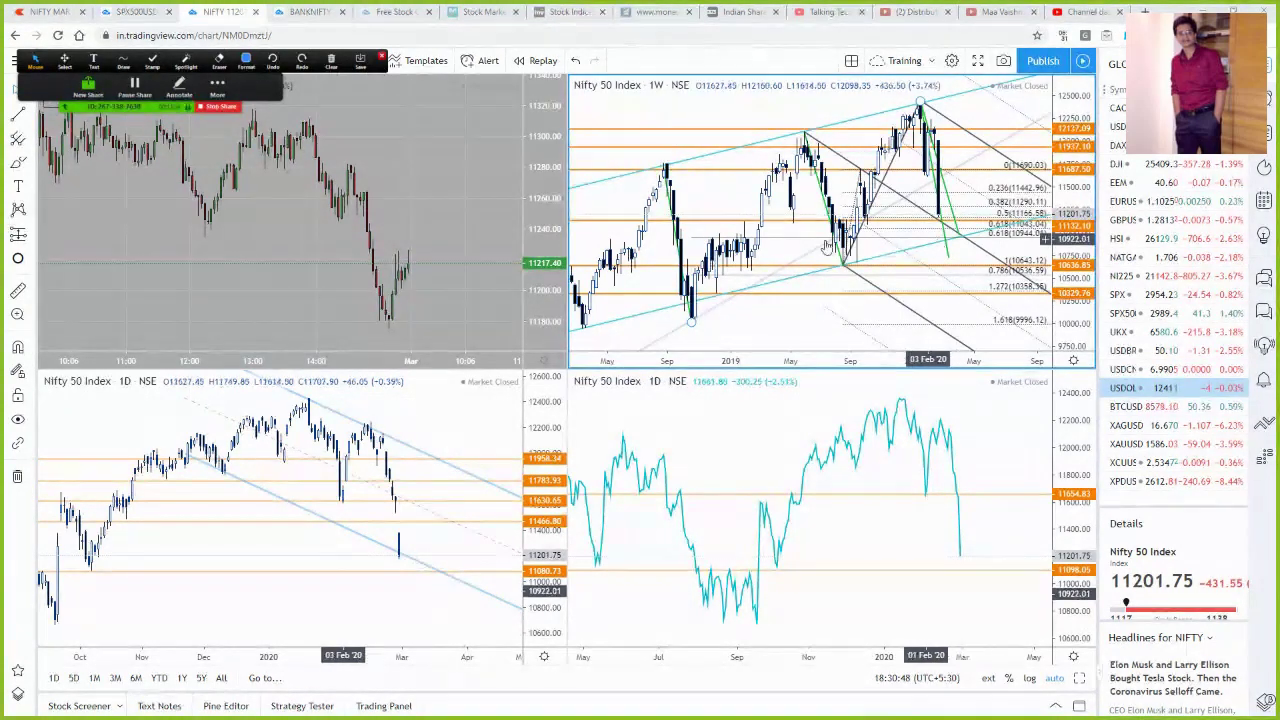
- Switch from the four-chart Nifty 50 layout to the five-minute NIFTY MAR FUT chart in Zerodha Kite
click(134, 59)
click(128, 60)
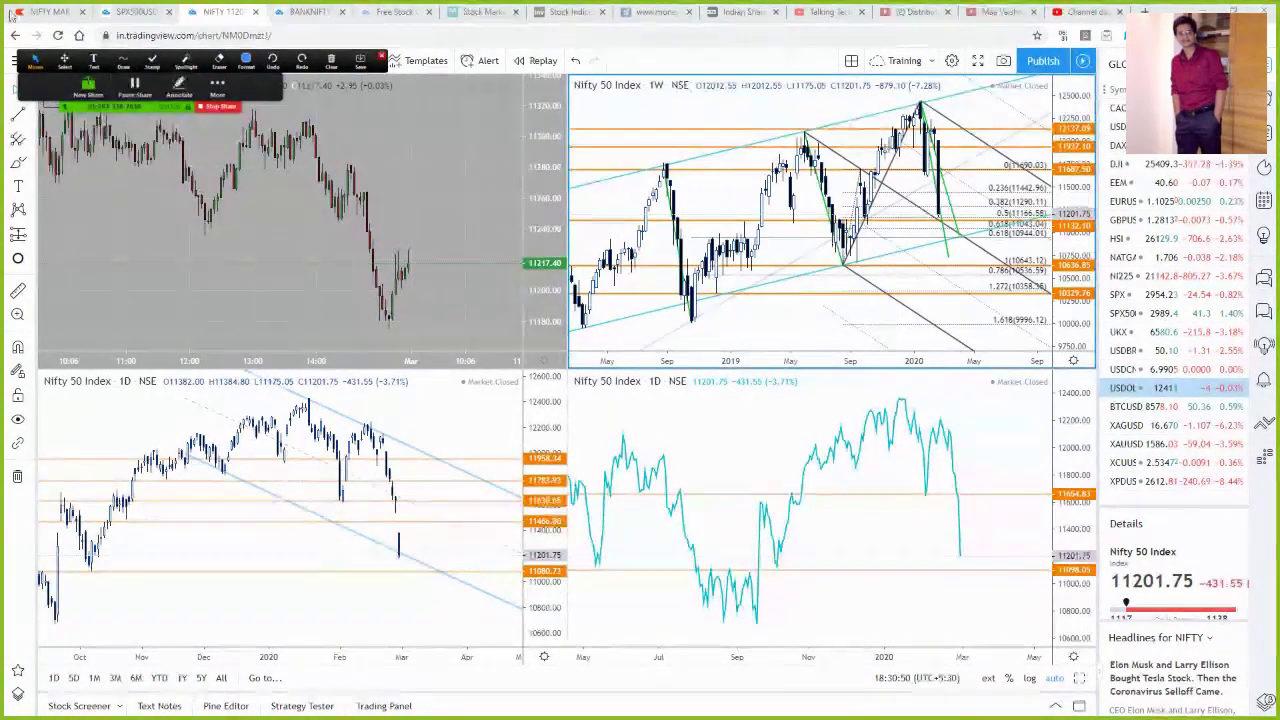
click(35, 12)
click(360, 60)
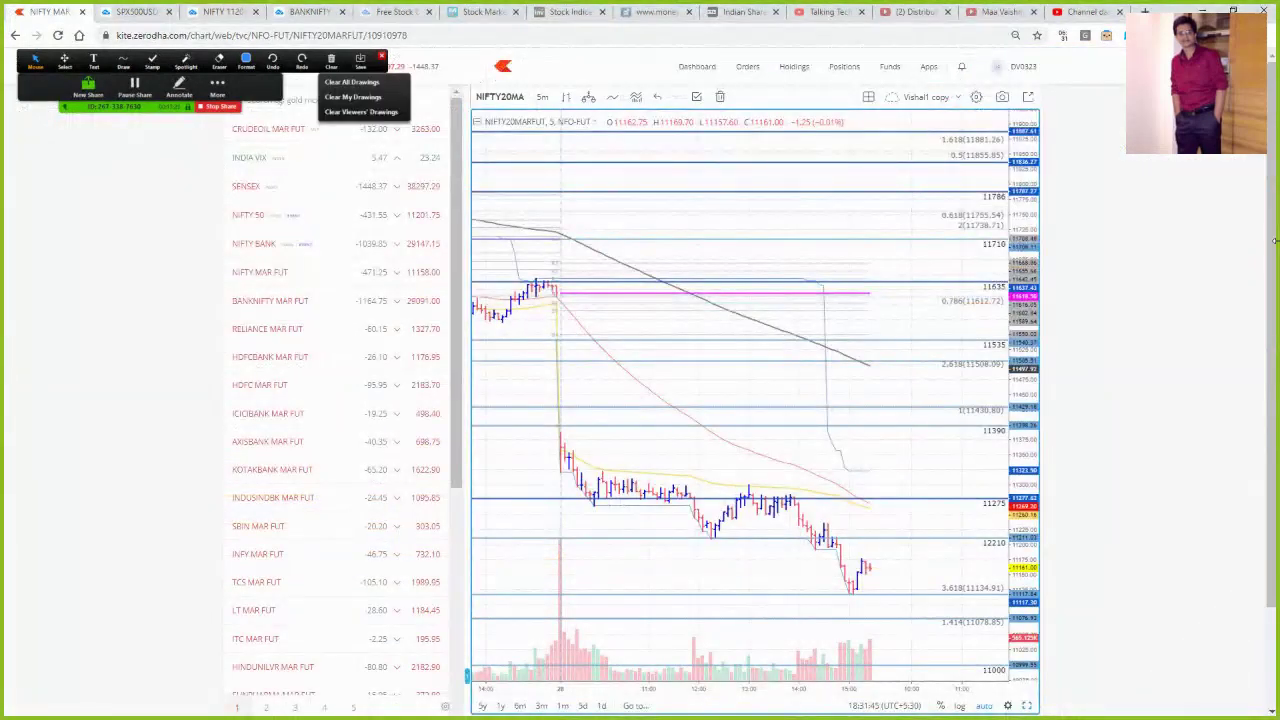
click(1241, 429)
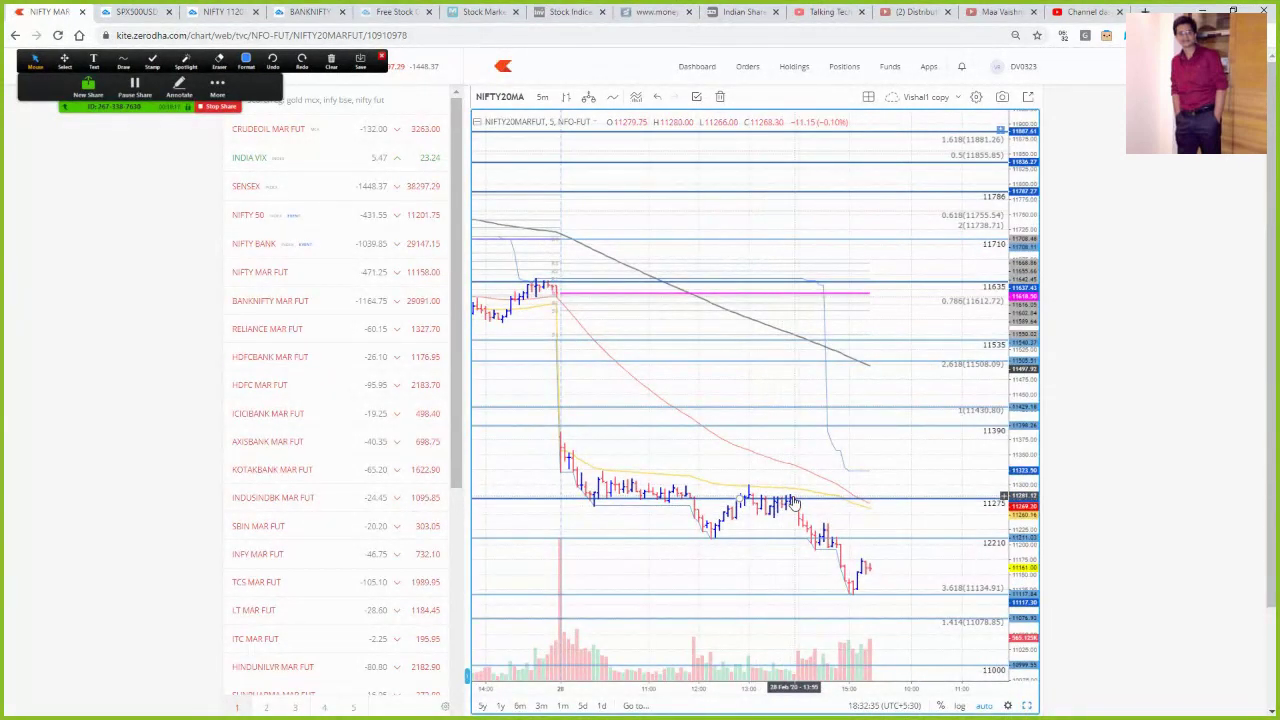
click(855, 600)
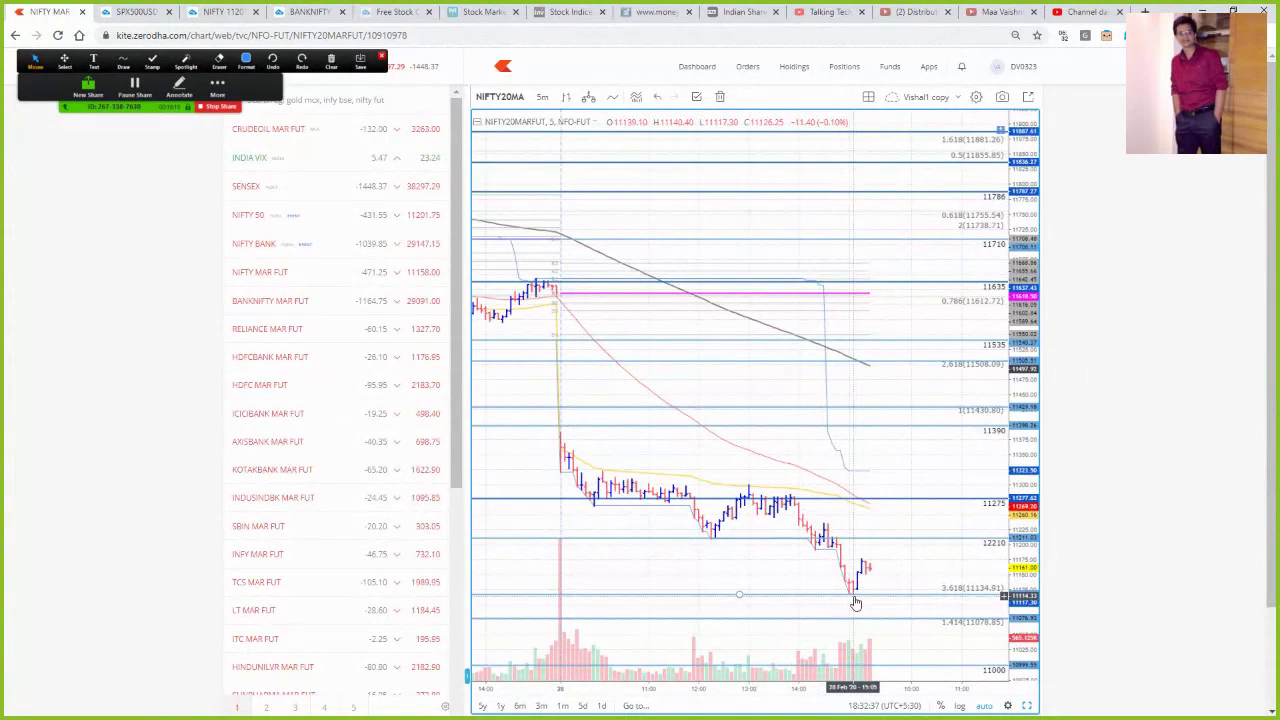
drag(855, 603, 854, 600)
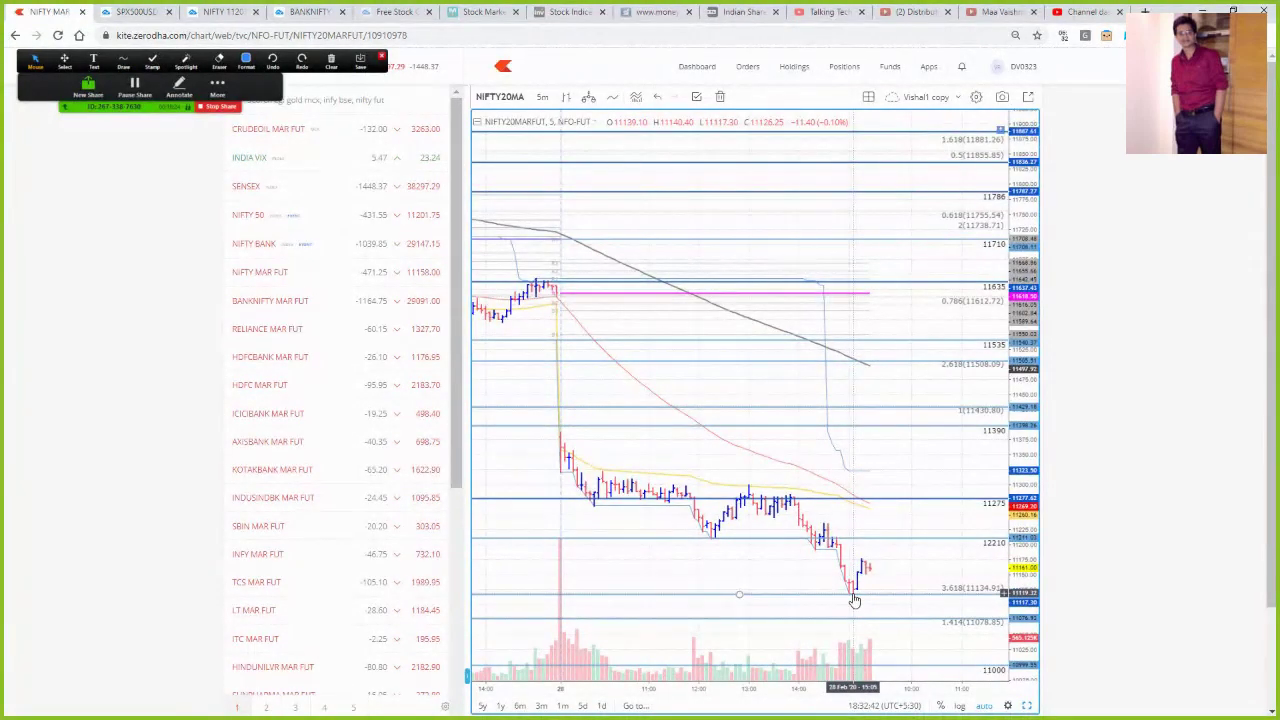
click(850, 603)
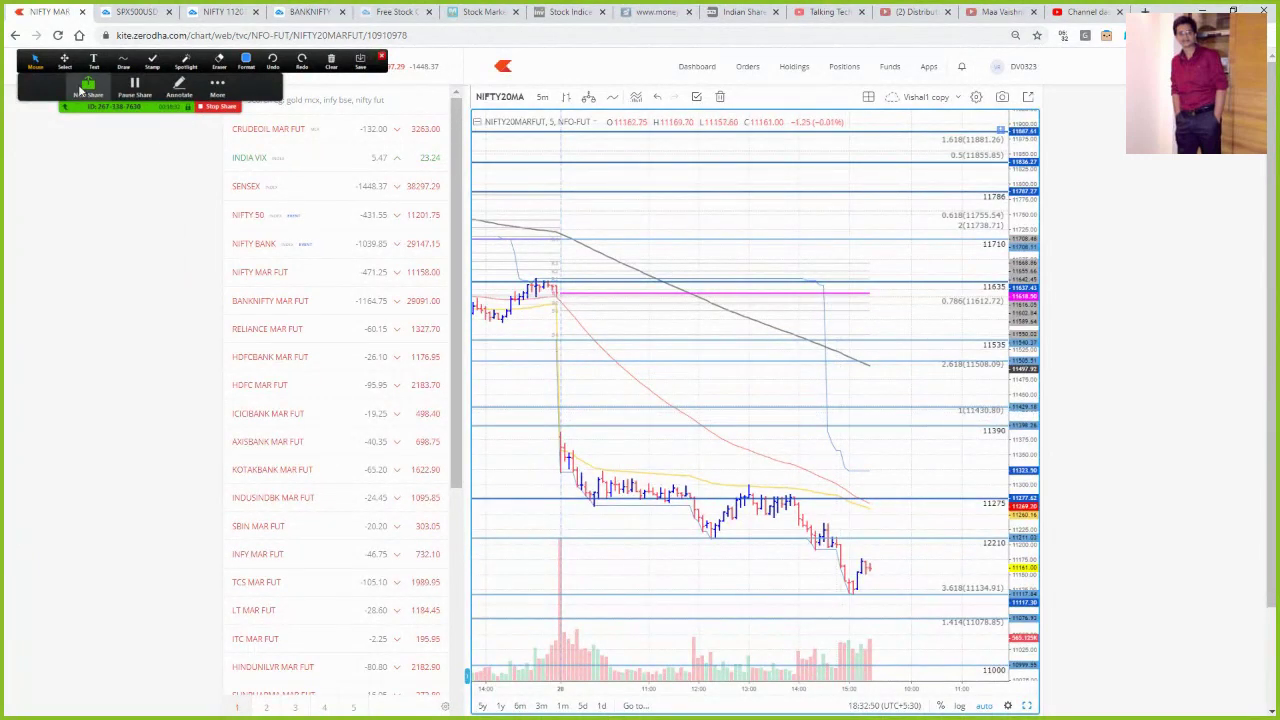
- Write "MOB= 11275" in freehand annotation beside the price axis, a little below the 11275 level
click(125, 64)
click(124, 84)
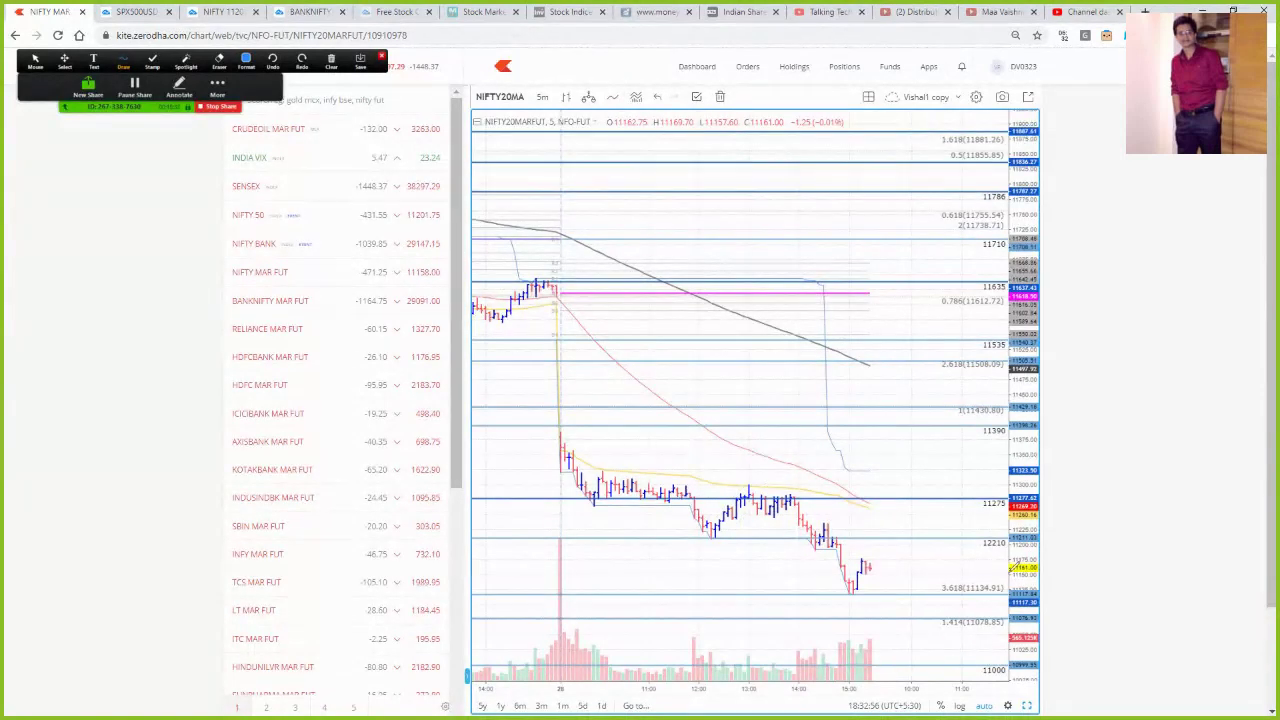
mouse_move(1050, 550)
mouse_down()
mouse_move(1097, 530)
mouse_move(1109, 545)
mouse_move(1137, 541)
mouse_move(1151, 522)
mouse_move(1145, 545)
mouse_move(1156, 522)
mouse_up()
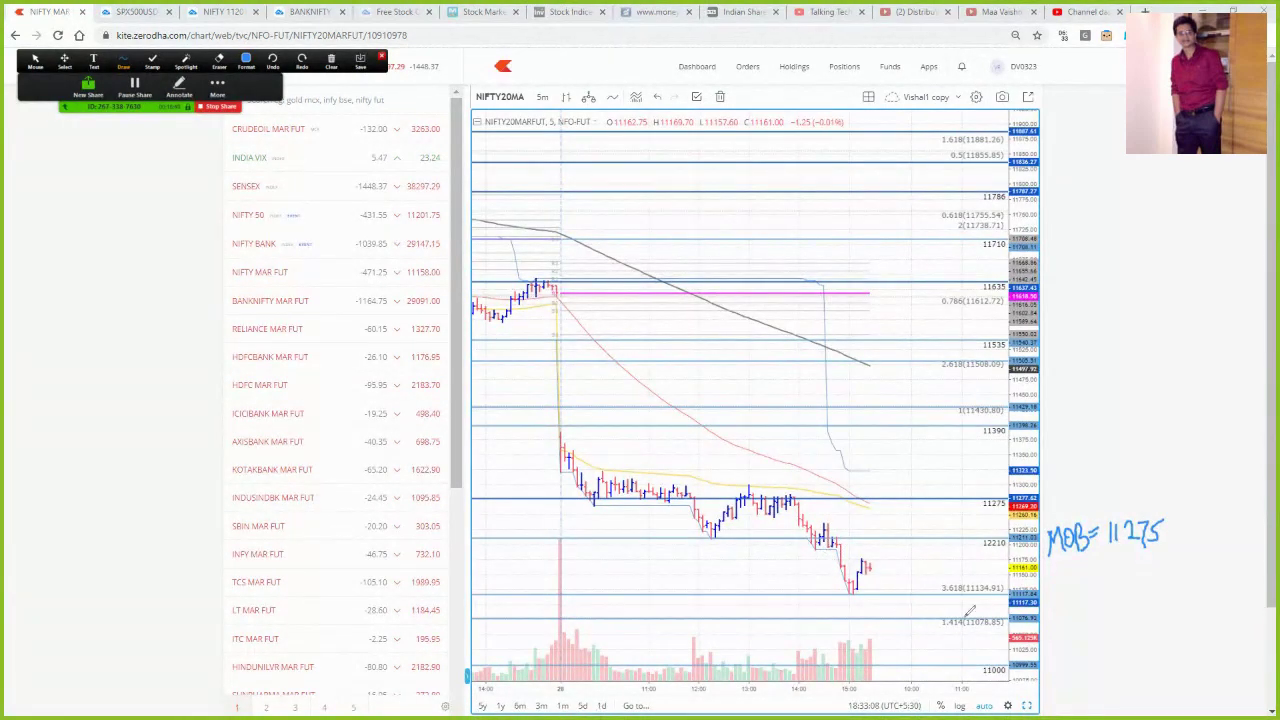
- Outline the afternoon highs at the 11275 level and trace that level across the day's candles with freehand strokes
mouse_move(759, 484)
mouse_down()
mouse_move(738, 482)
mouse_move(768, 502)
mouse_move(796, 494)
mouse_move(735, 482)
mouse_up()
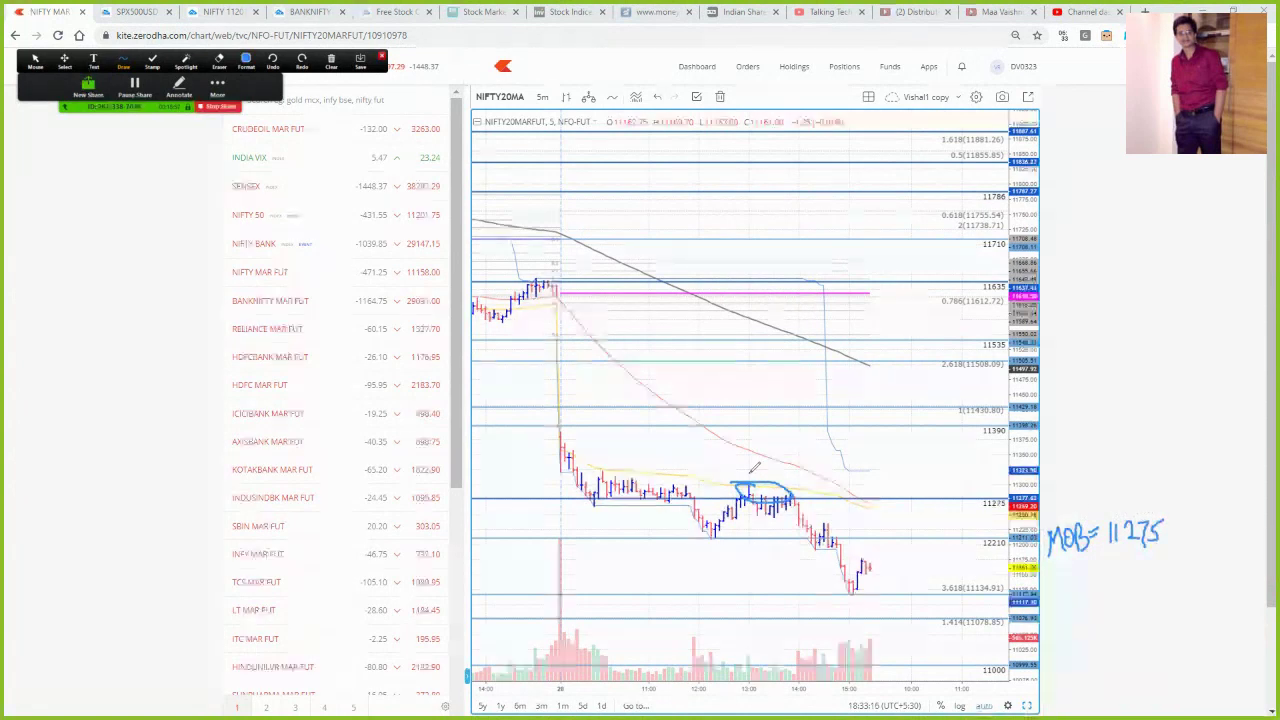
drag(566, 503, 622, 503)
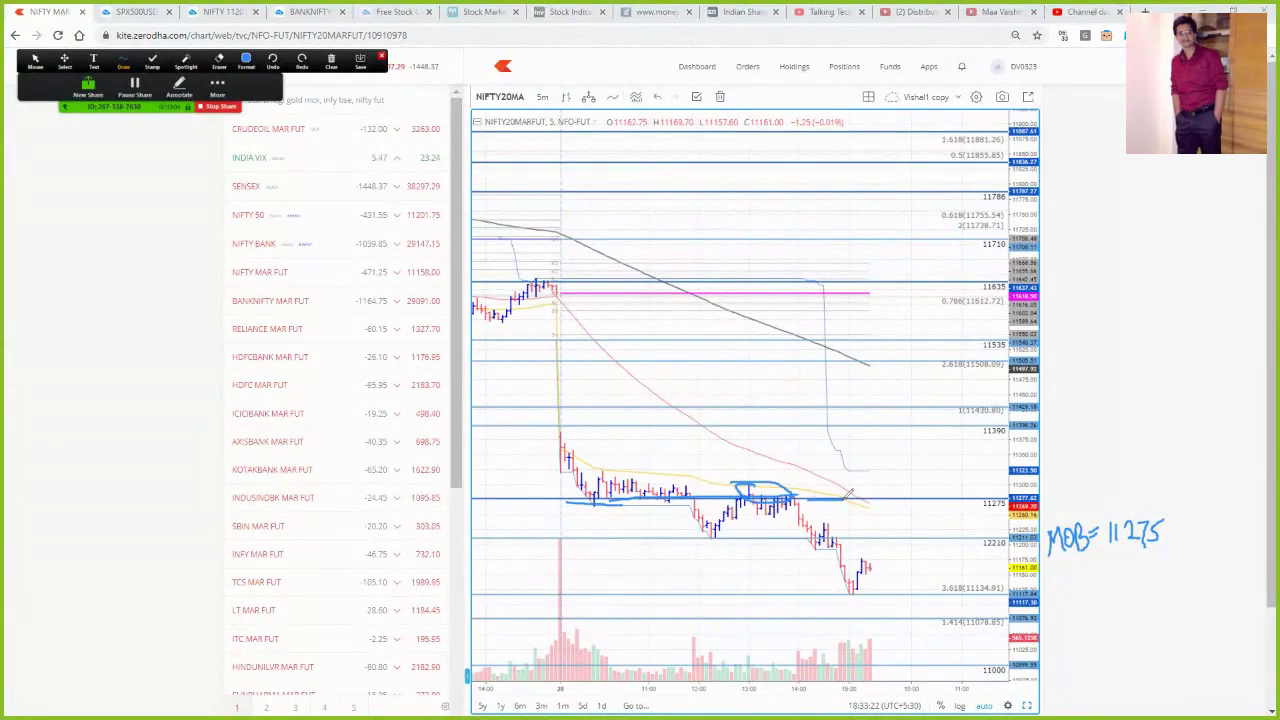
drag(855, 493, 897, 490)
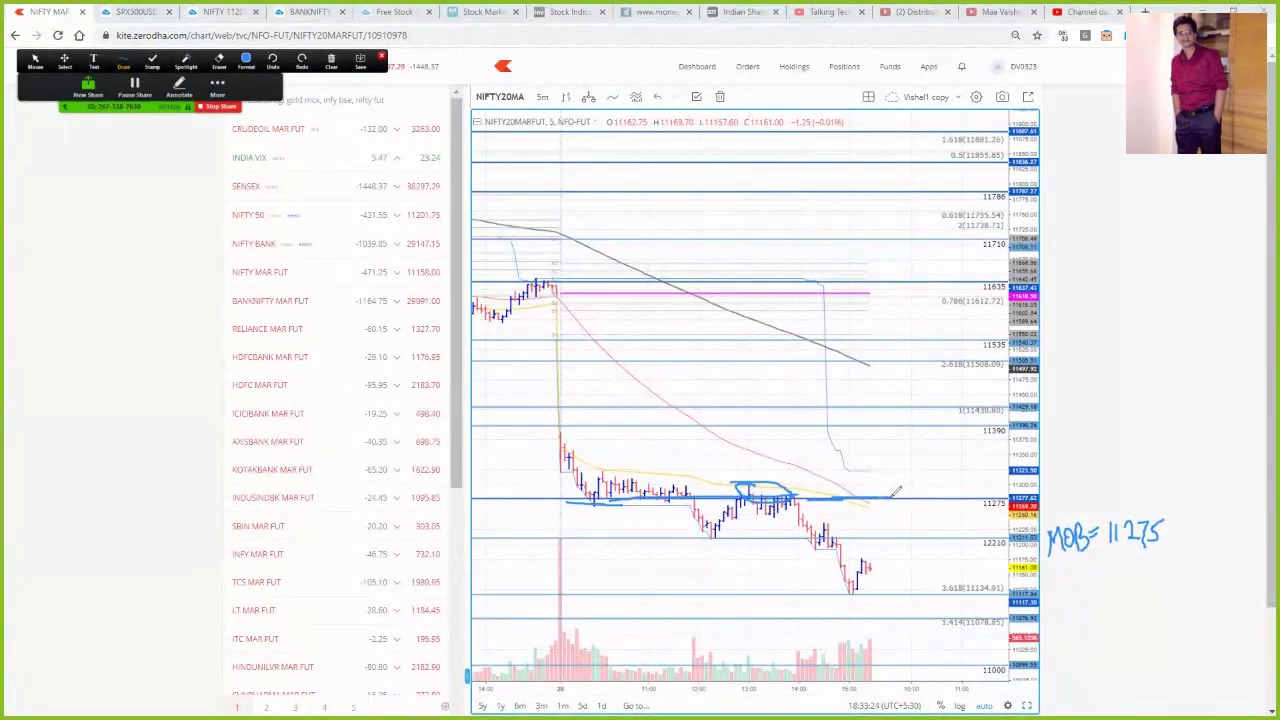
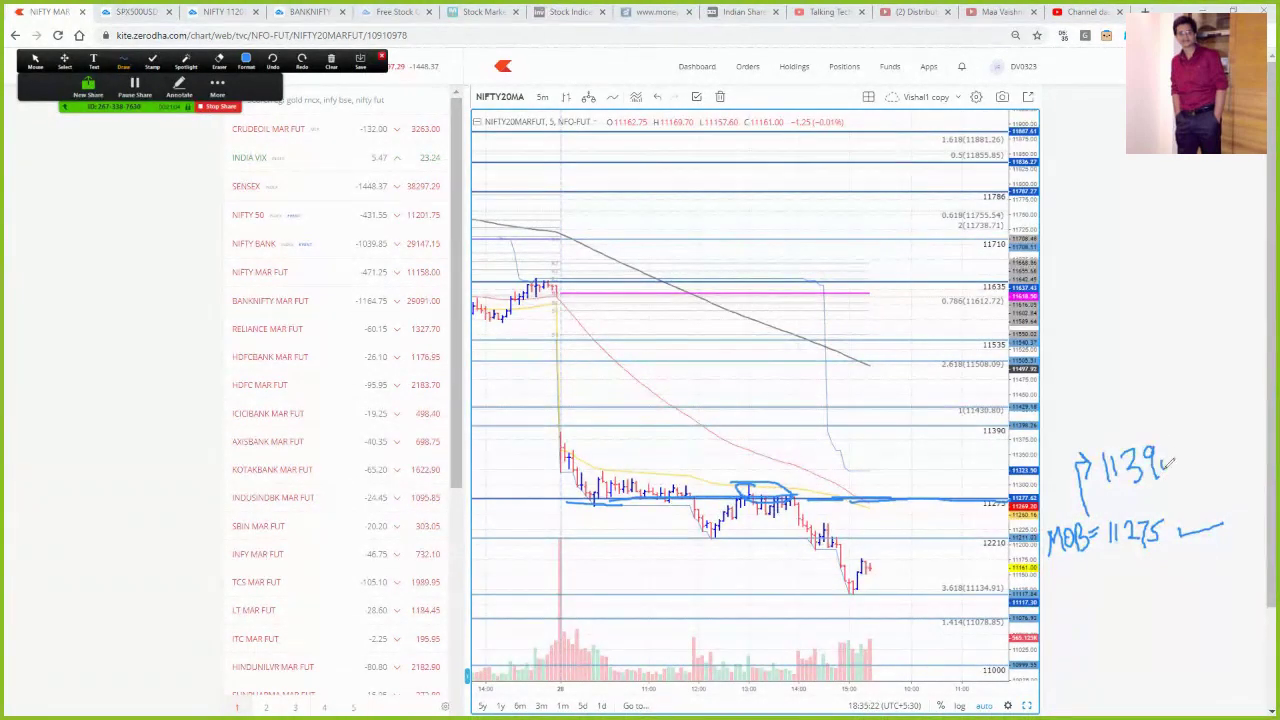
- Circle the day's opening at 11390, sketch a rising path from 11275 to 11430 and write 11430 as an upside target
drag(561, 423, 561, 424)
mouse_move(826, 495)
mouse_down()
mouse_move(847, 434)
mouse_move(876, 406)
mouse_move(869, 417)
mouse_up()
mouse_move(1079, 440)
mouse_down()
mouse_move(1062, 398)
mouse_move(1088, 398)
mouse_move(1110, 425)
mouse_move(1153, 403)
mouse_up()
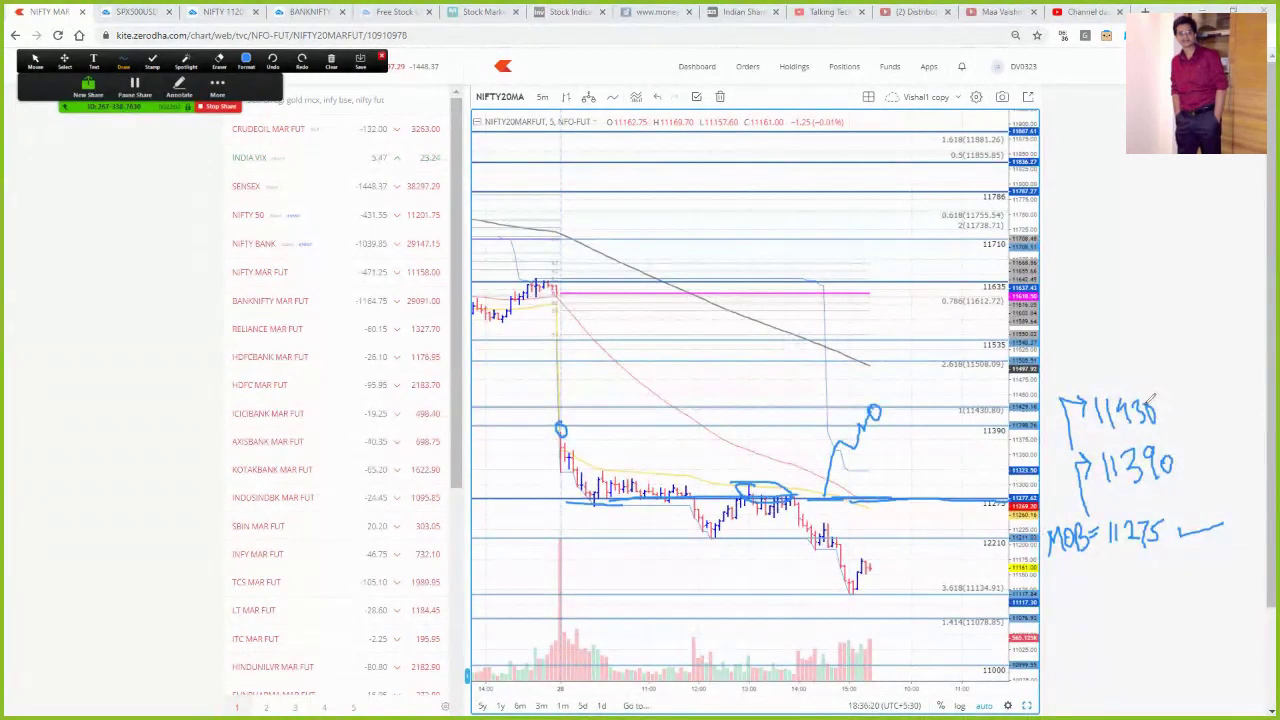
- Draw a box around the opening gap between about 11635 and 11390 and put an X inside it
mouse_move(607, 295)
mouse_down()
mouse_move(590, 416)
mouse_move(545, 428)
mouse_move(518, 270)
mouse_move(540, 283)
mouse_up()
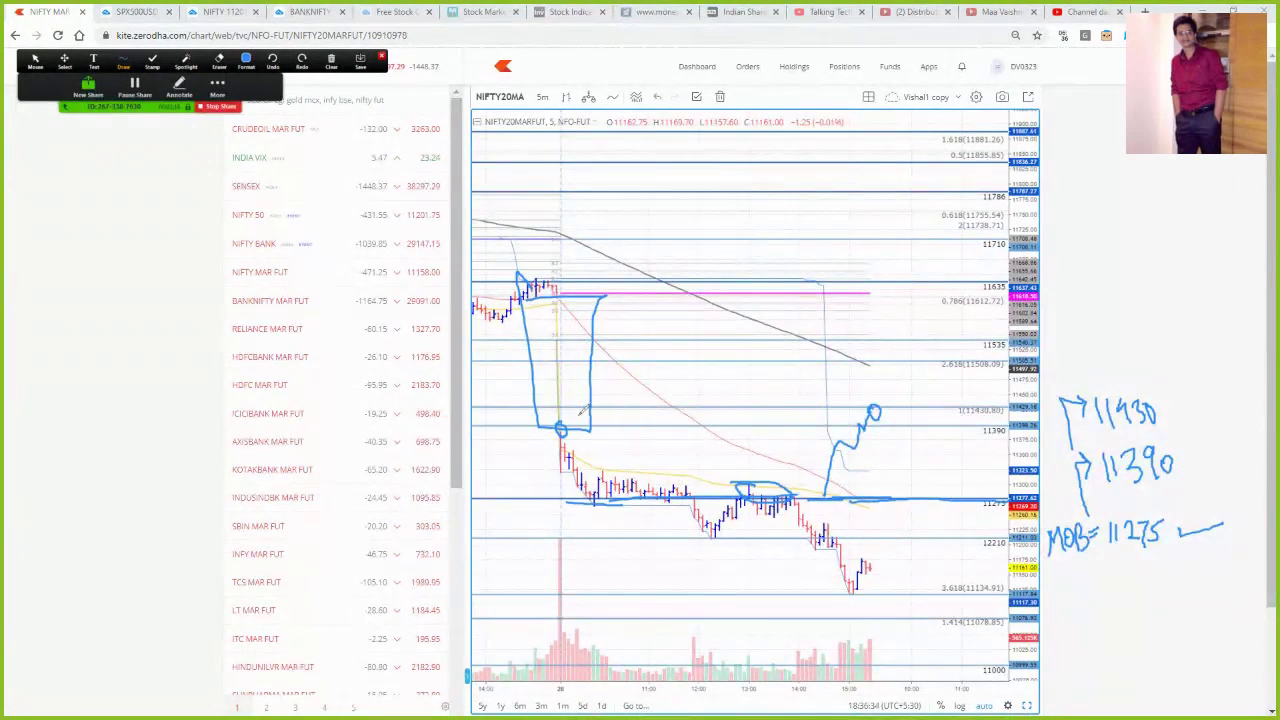
mouse_move(545, 330)
mouse_down()
mouse_move(580, 340)
mouse_move(553, 355)
mouse_up()
- Sketch a second rising path from just under 11275 to about 11535, and tick the handwritten 11390 and 11430 targets
drag(922, 494, 944, 420)
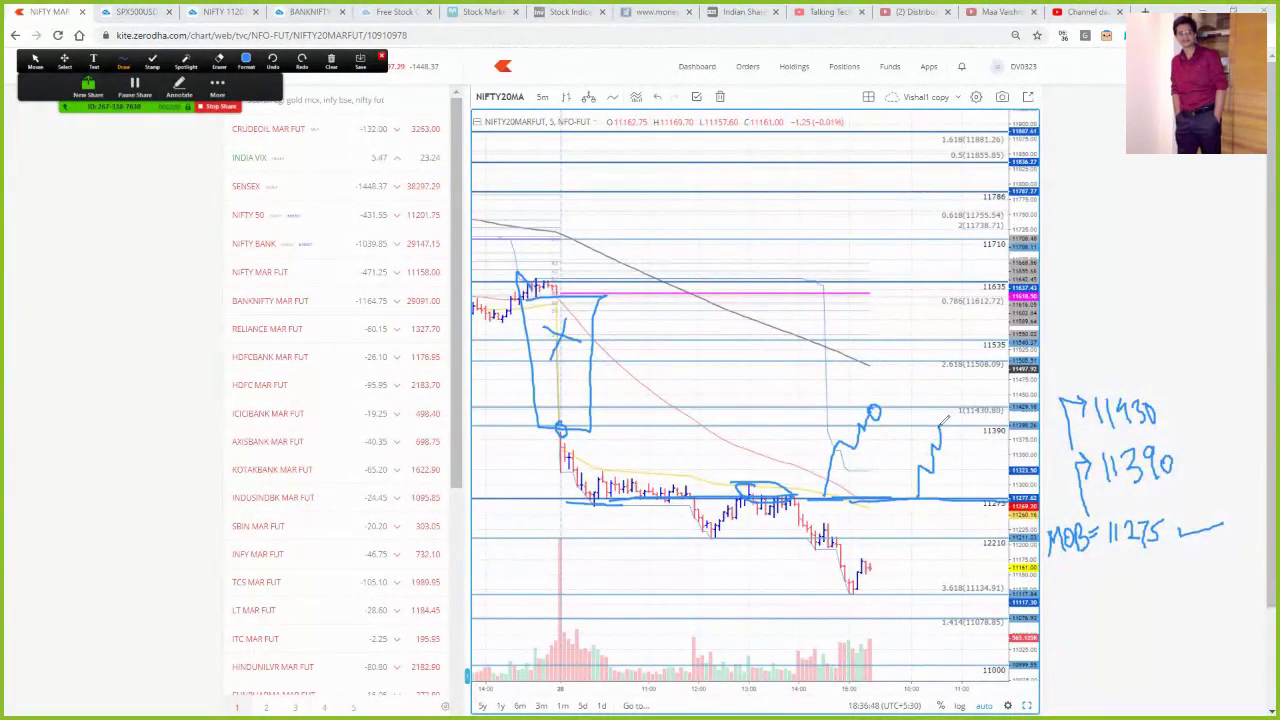
drag(1200, 459, 1214, 454)
drag(1190, 412, 1210, 404)
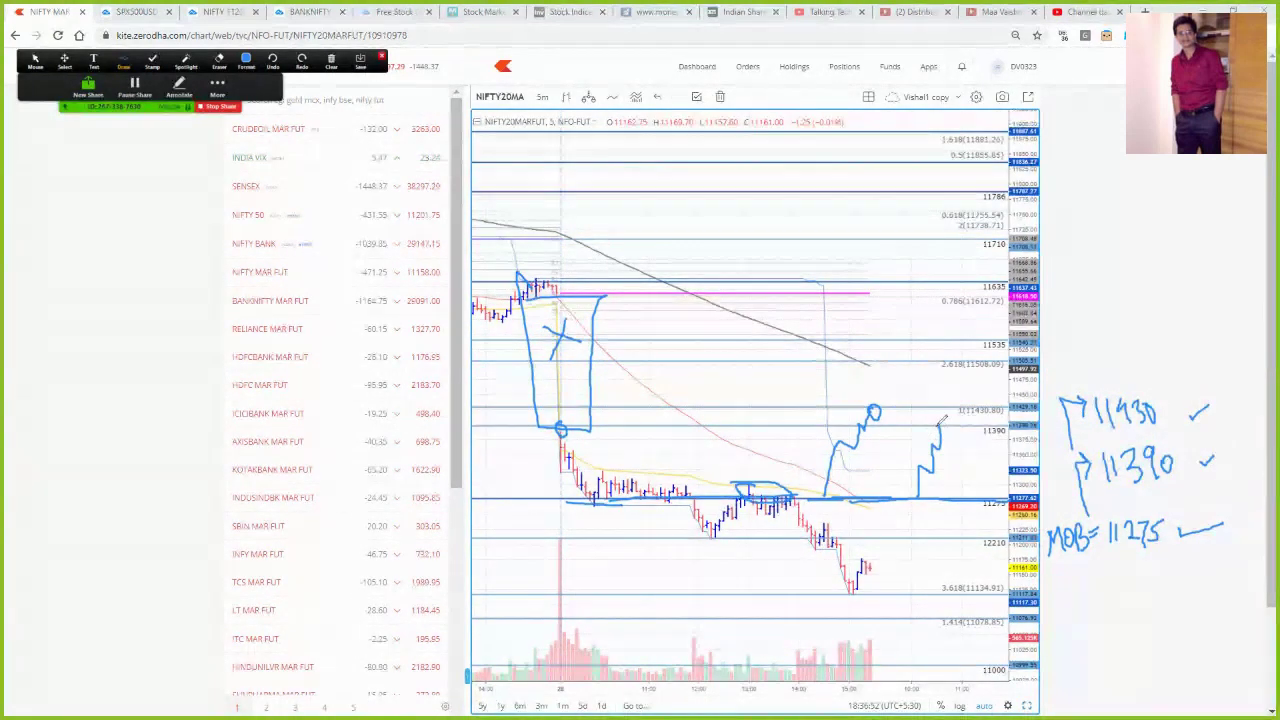
drag(945, 421, 955, 409)
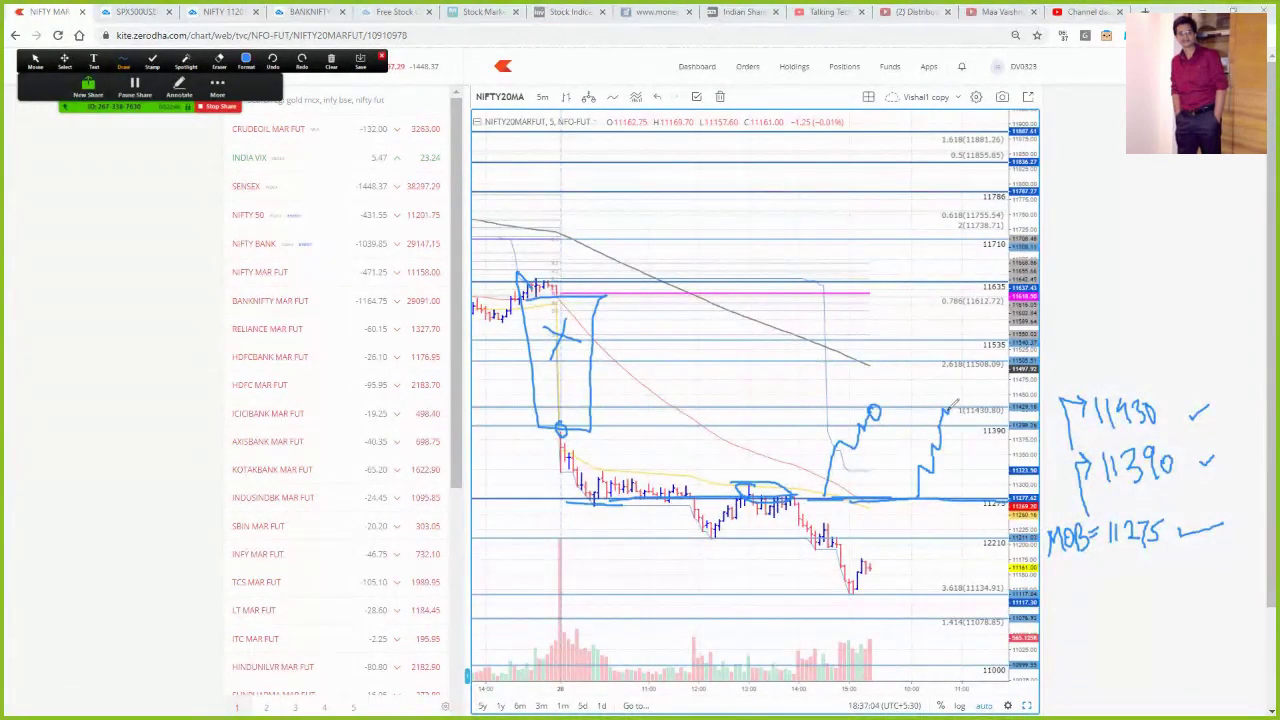
drag(946, 408, 977, 339)
drag(936, 430, 975, 352)
drag(874, 512, 907, 490)
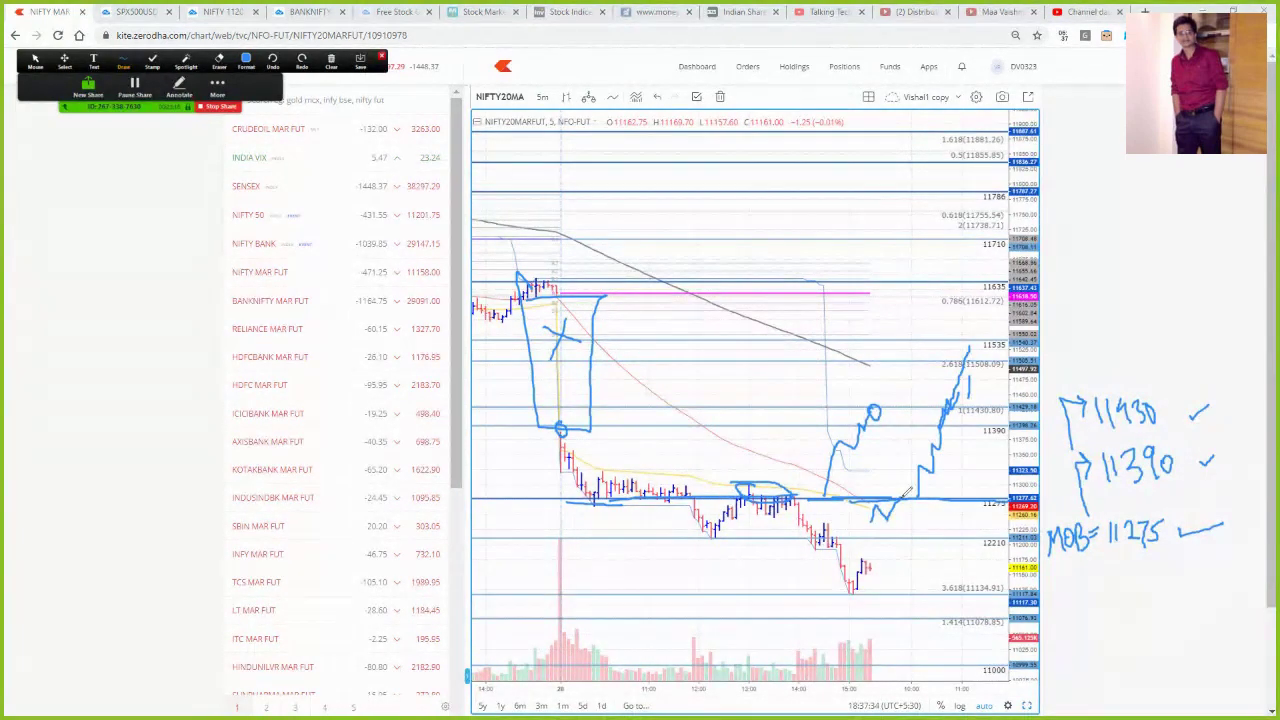
- Frame the handwritten 11275 between two lines and list the downside targets 12210, 11135 and 11078 with arrows beneath it
drag(1106, 549, 1172, 543)
drag(1105, 509, 1176, 506)
mouse_move(1077, 576)
mouse_down()
mouse_move(1068, 605)
mouse_move(1098, 596)
mouse_move(1095, 612)
mouse_up()
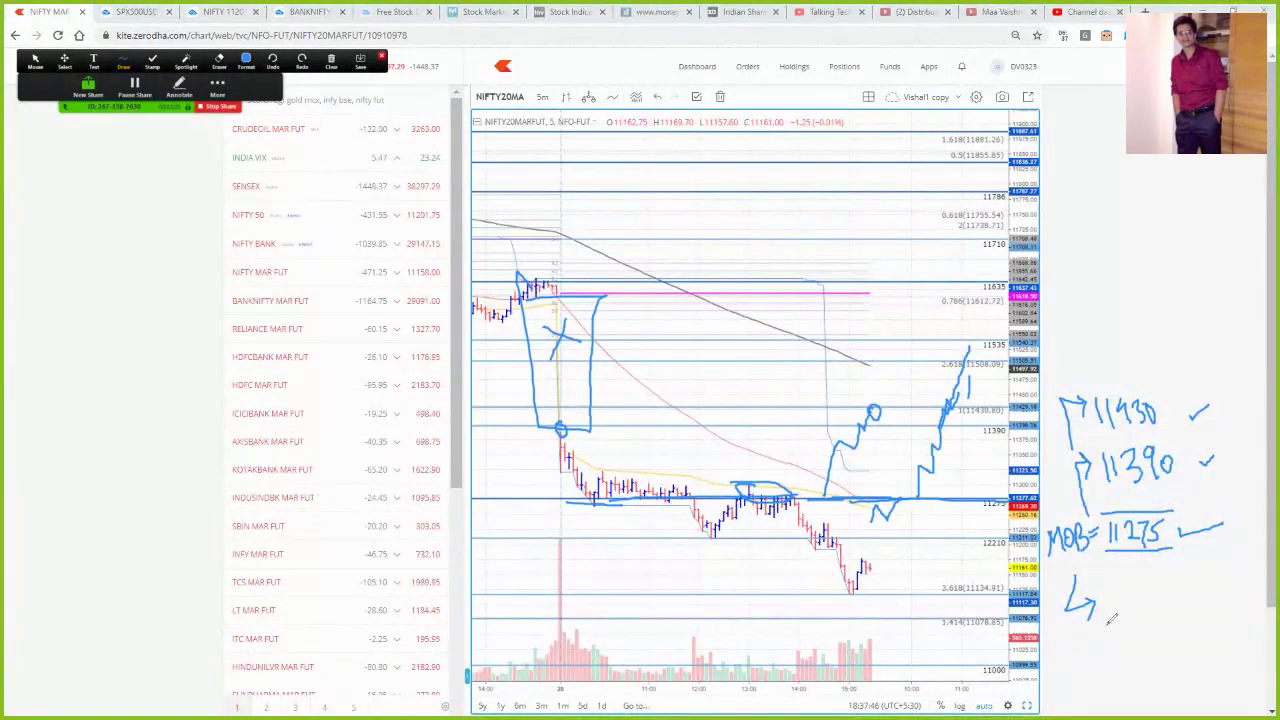
mouse_move(1108, 590)
mouse_down()
mouse_move(1110, 614)
mouse_move(1152, 612)
mouse_move(1166, 589)
mouse_up()
drag(910, 534, 905, 548)
drag(1072, 650, 1130, 655)
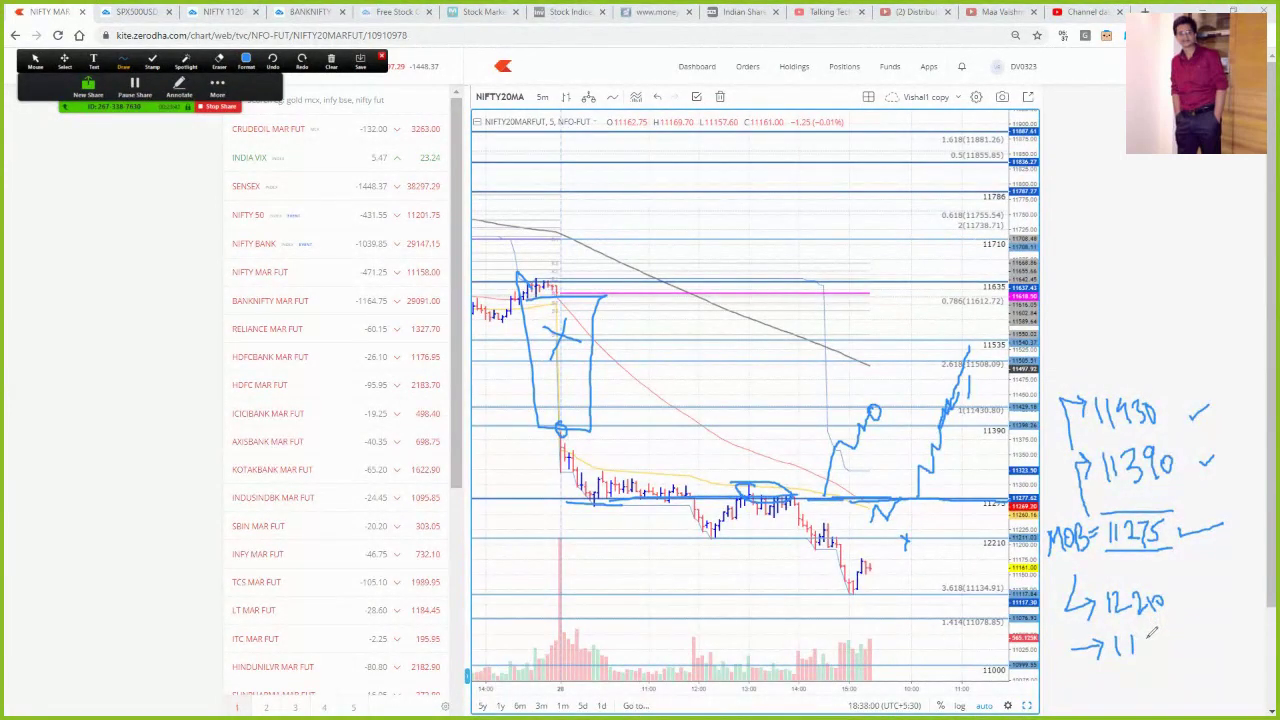
mouse_move(1148, 630)
mouse_down()
mouse_move(1146, 655)
mouse_move(1174, 637)
mouse_move(1168, 655)
mouse_move(1196, 642)
mouse_move(1178, 654)
mouse_move(1192, 622)
mouse_up()
mouse_move(1078, 690)
mouse_down()
mouse_move(1118, 688)
mouse_move(1110, 697)
mouse_up()
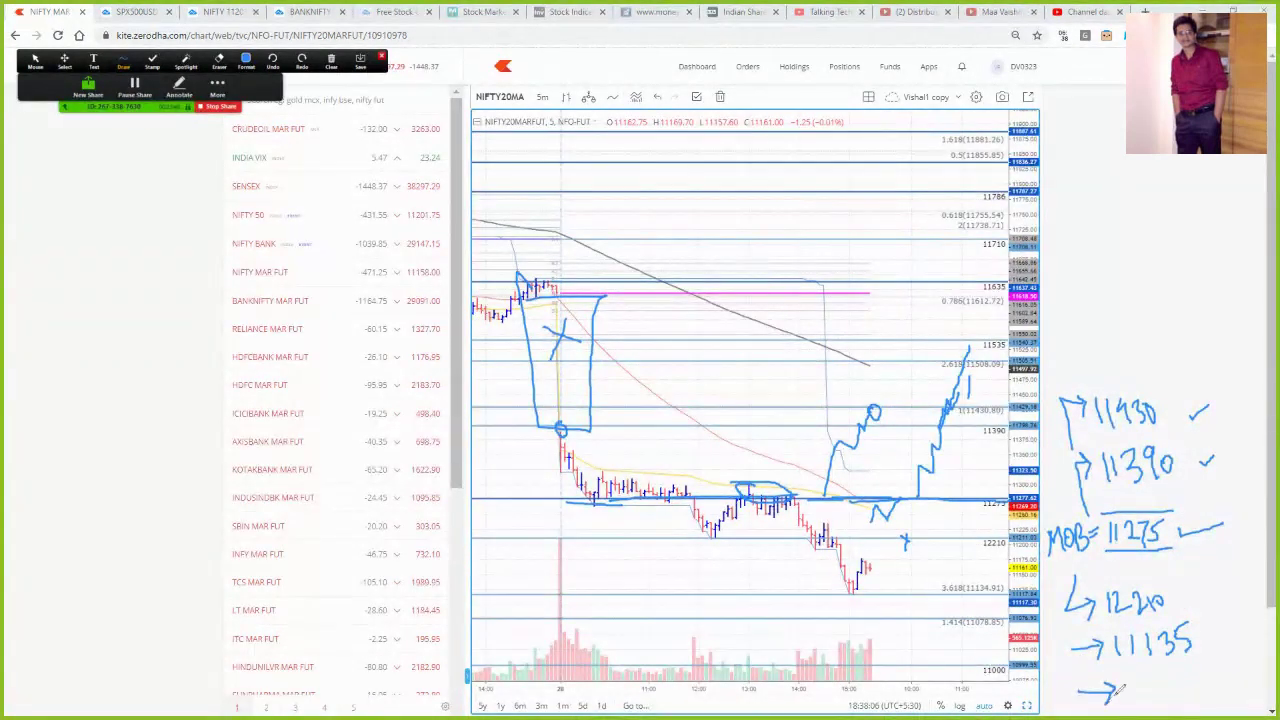
mouse_move(1132, 679)
mouse_down()
mouse_move(1130, 700)
mouse_move(1164, 681)
mouse_move(1200, 697)
mouse_move(1203, 668)
mouse_up()
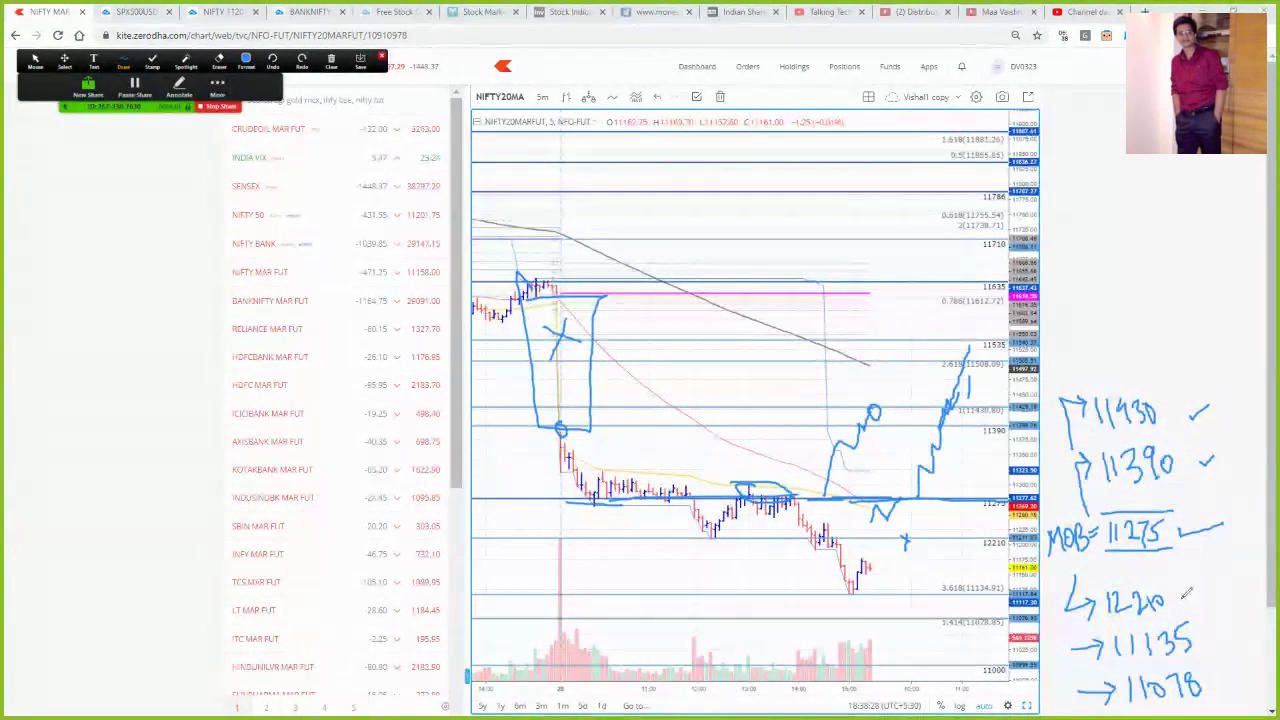
- Tick the three handwritten downside targets and circle the 1.414 (11078.85) Fibonacci level on the chart
drag(1182, 597, 1195, 590)
drag(1206, 634, 1241, 612)
drag(1214, 678, 1252, 665)
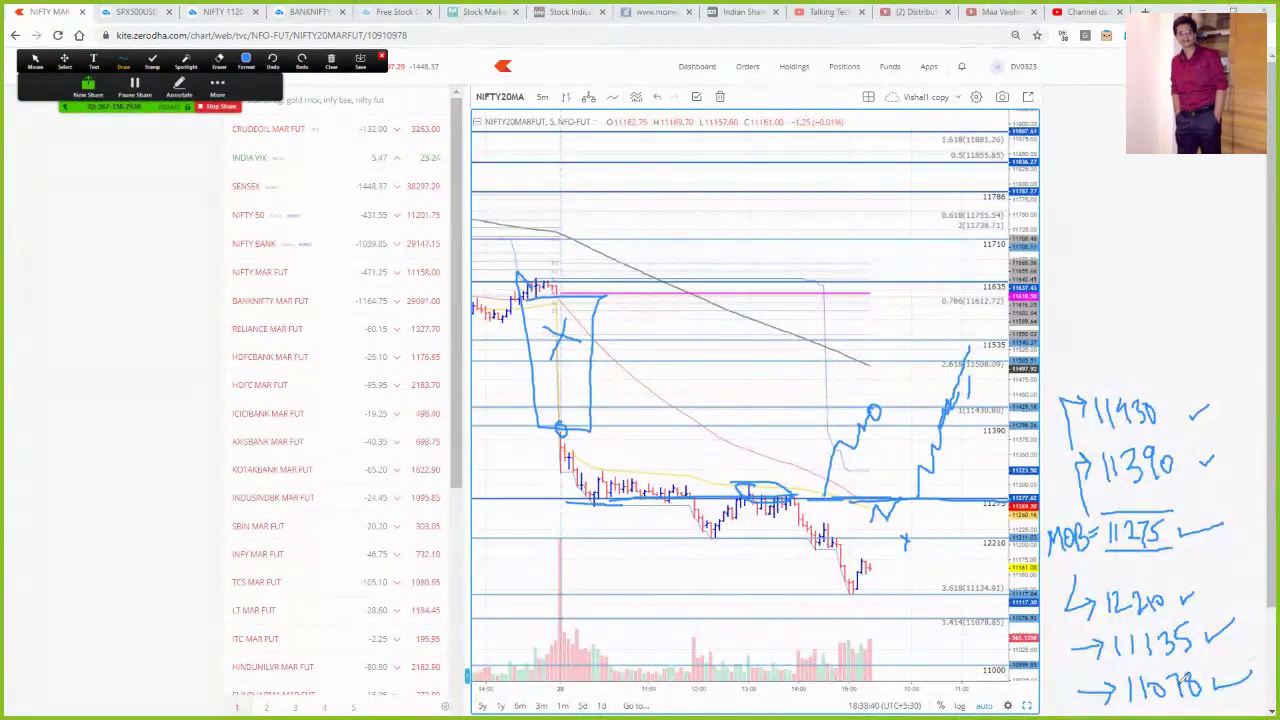
mouse_move(990, 612)
mouse_down()
mouse_move(923, 607)
mouse_move(971, 606)
mouse_up()
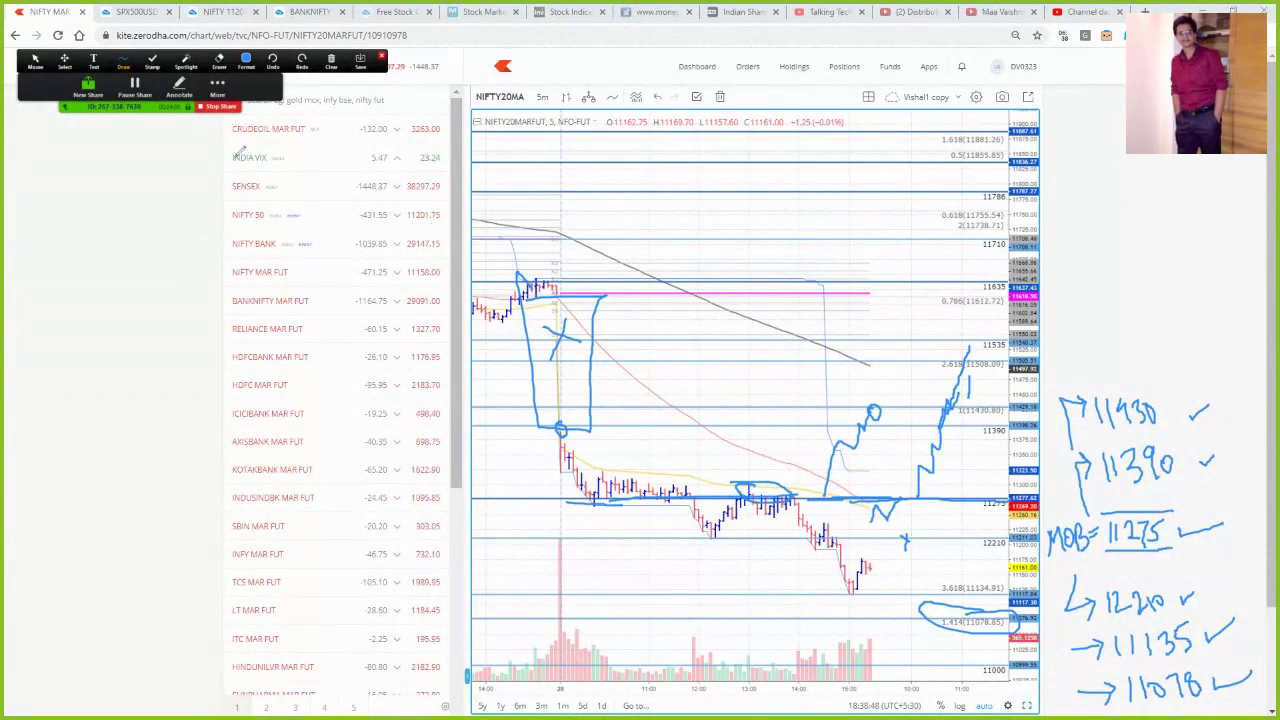
- Tick NIFTY 50 and NIFTY MAR FUT in the watchlist and circle their last prices
drag(207, 217, 262, 213)
drag(214, 270, 287, 270)
mouse_move(442, 265)
mouse_down()
mouse_move(406, 259)
mouse_move(430, 285)
mouse_move(450, 260)
mouse_move(440, 252)
mouse_up()
mouse_move(440, 203)
mouse_down()
mouse_move(396, 207)
mouse_move(424, 224)
mouse_move(450, 210)
mouse_move(432, 205)
mouse_up()
- Sketch a zigzag price path and two parallel wavy lines beside the watchlist, and link the two circled prices
mouse_move(24, 282)
mouse_down()
mouse_move(110, 300)
mouse_move(126, 240)
mouse_move(155, 262)
mouse_move(183, 323)
mouse_up()
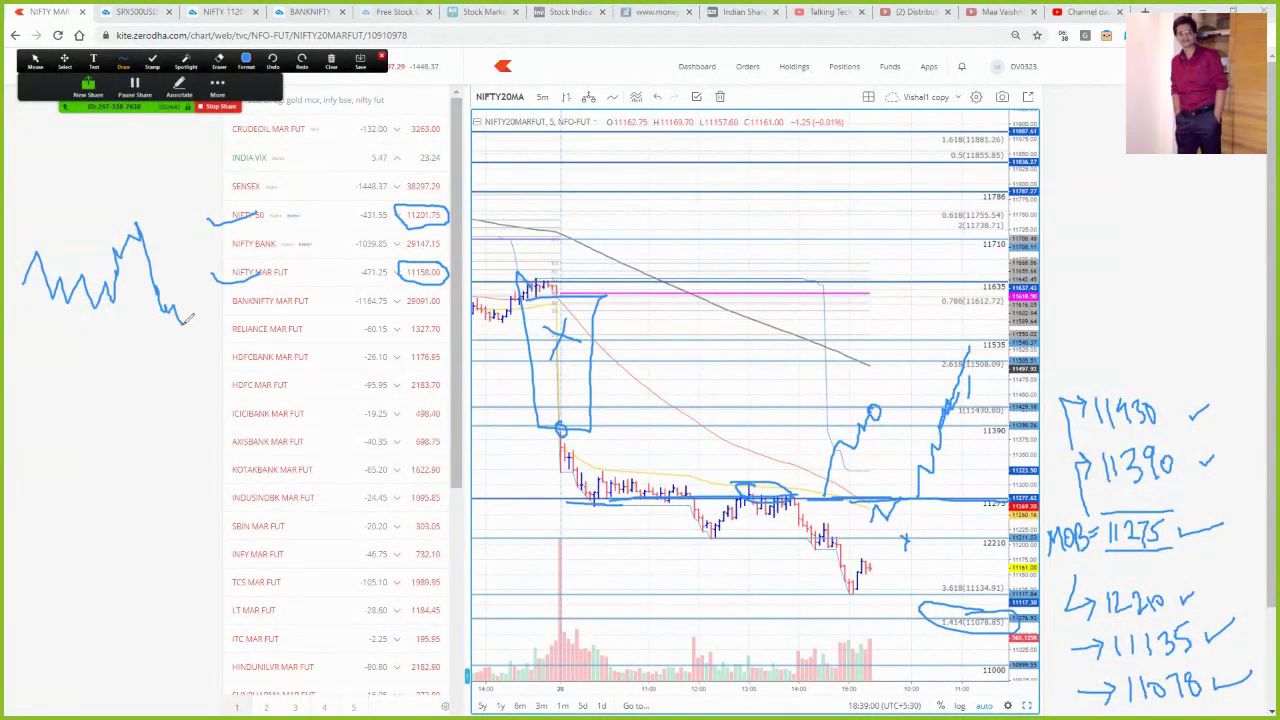
drag(436, 215, 431, 262)
mouse_move(48, 379)
mouse_down()
mouse_move(122, 368)
mouse_move(78, 396)
mouse_move(106, 395)
mouse_move(148, 375)
mouse_up()
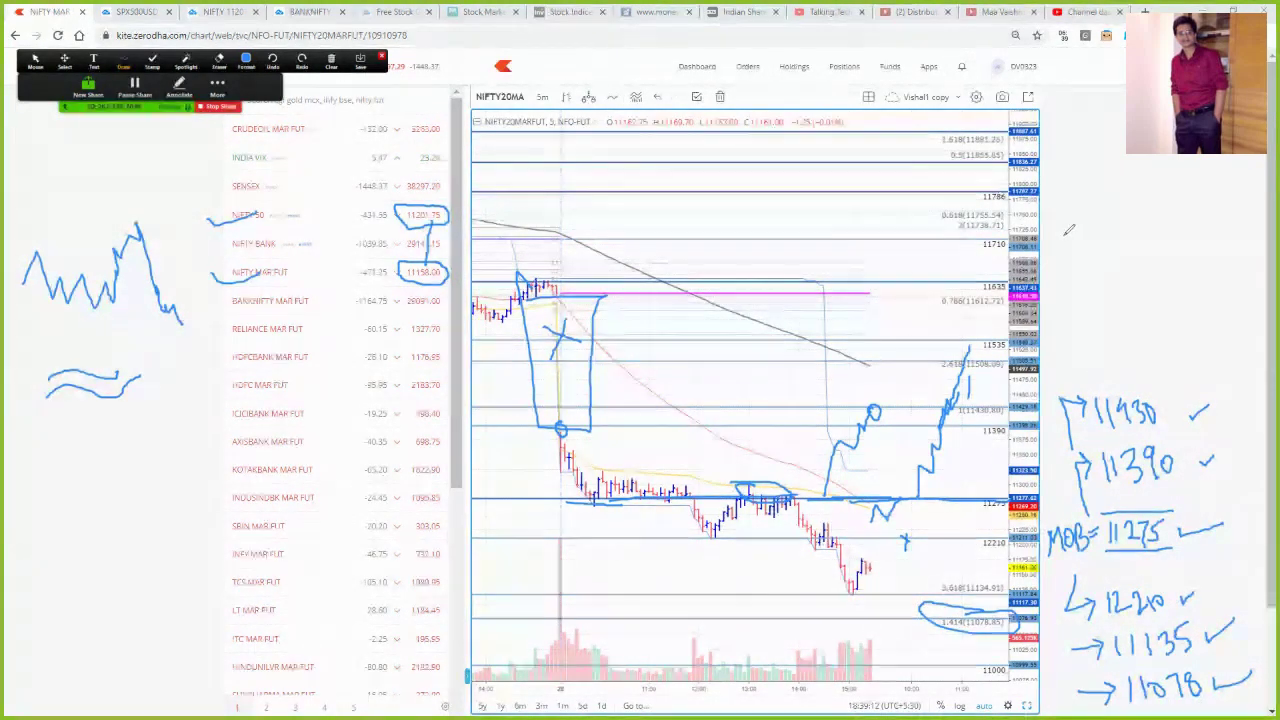
- Write a boxed 11050 beside the chart and a second 11050 above it, with an arrow leading there from the linked watchlist prices
mouse_move(1056, 286)
mouse_down()
mouse_move(1067, 306)
mouse_move(1112, 284)
mouse_move(1040, 280)
mouse_move(1130, 305)
mouse_up()
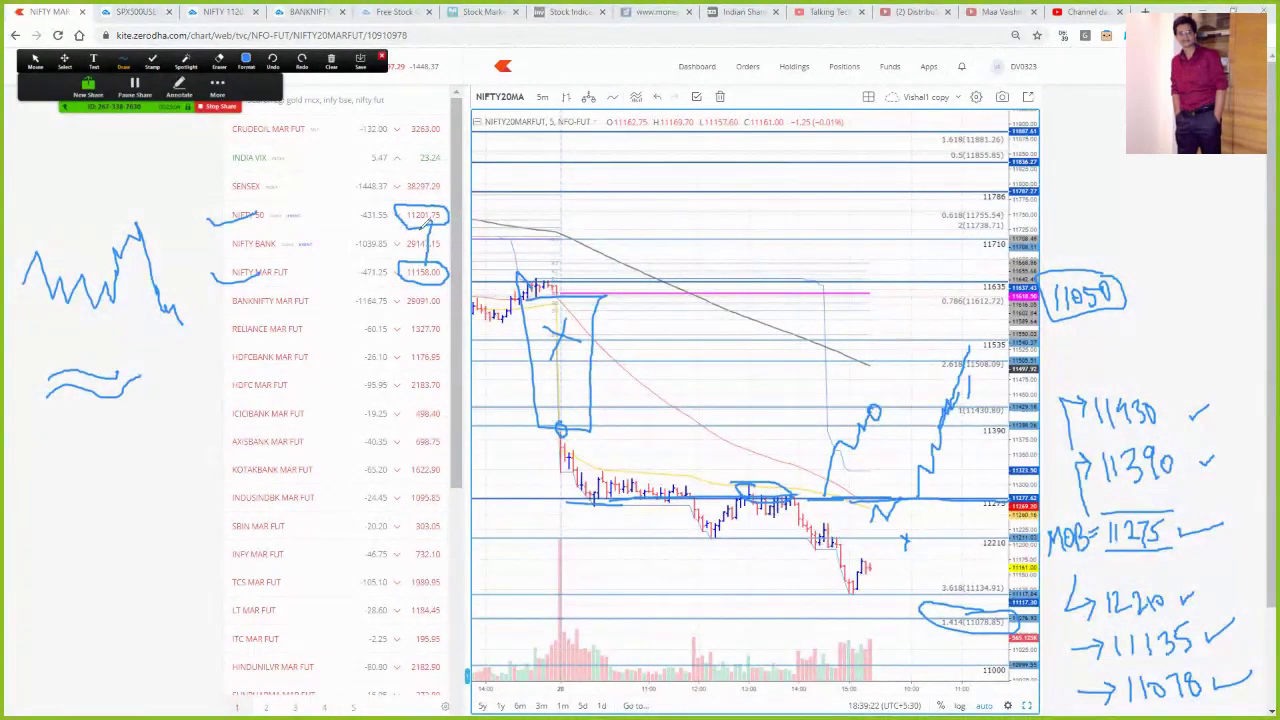
mouse_move(1057, 184)
mouse_down()
mouse_move(1076, 211)
mouse_move(1090, 192)
mouse_move(1102, 206)
mouse_move(1122, 180)
mouse_up()
mouse_move(432, 244)
mouse_down()
mouse_move(965, 140)
mouse_move(1068, 155)
mouse_move(1076, 176)
mouse_move(1086, 157)
mouse_up()
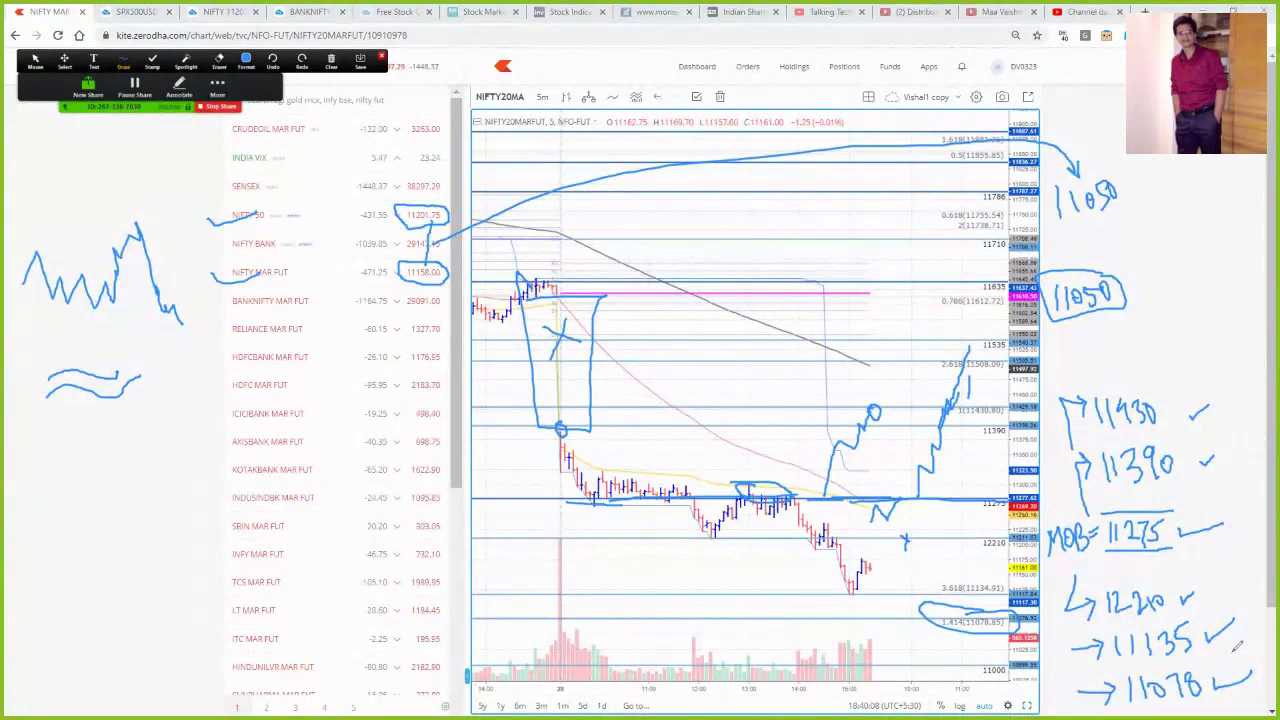
- Enlarge the tick beside the handwritten 12210 target and switch from freehand drawing back to the normal pointer
drag(1184, 588, 1210, 566)
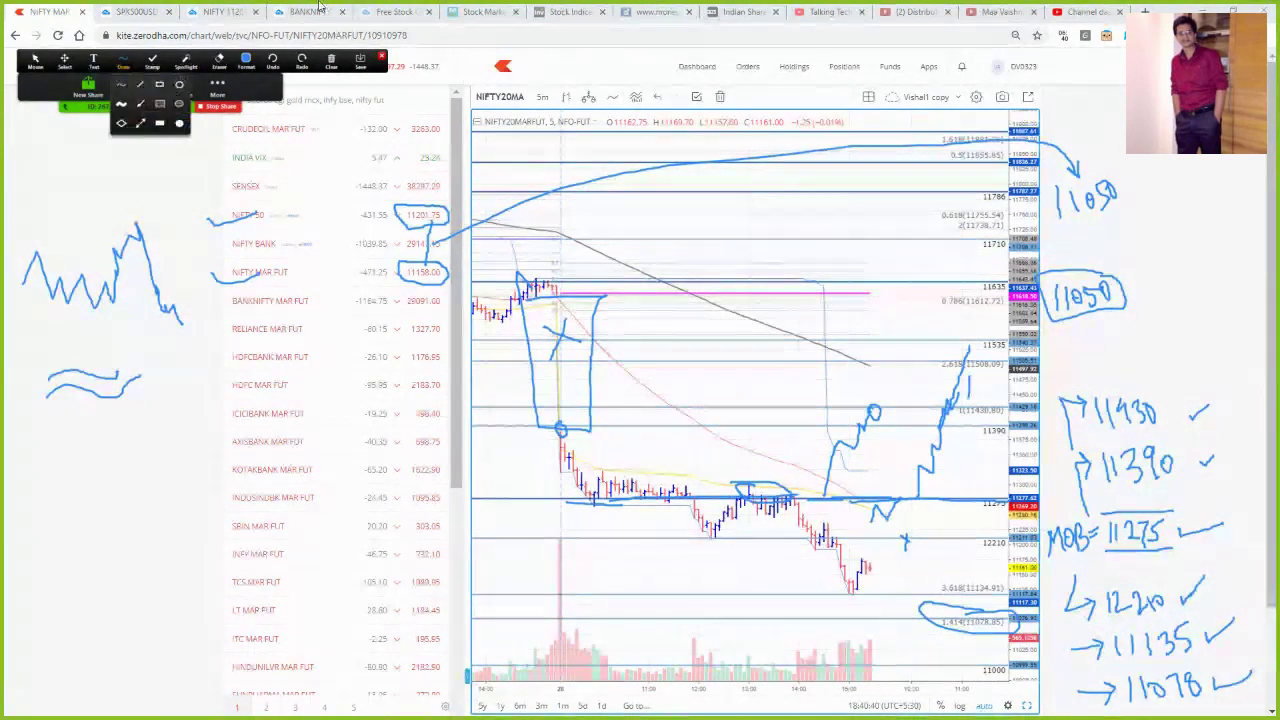
click(38, 64)
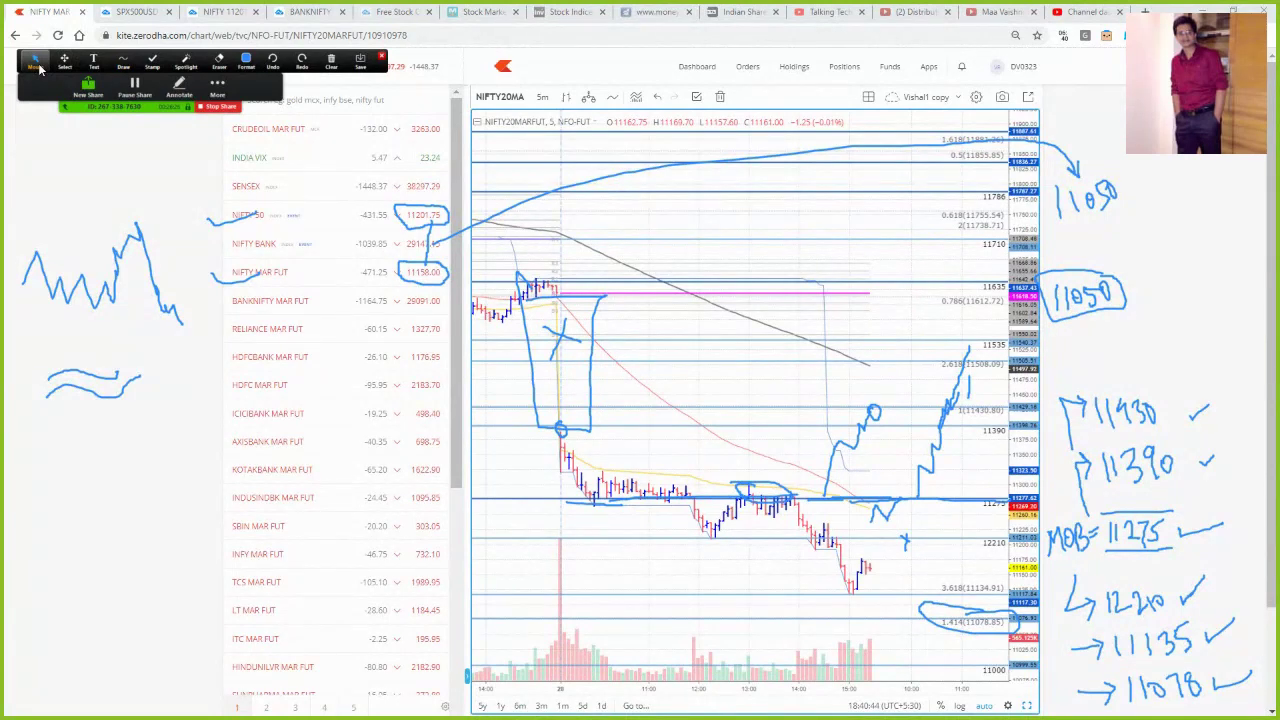